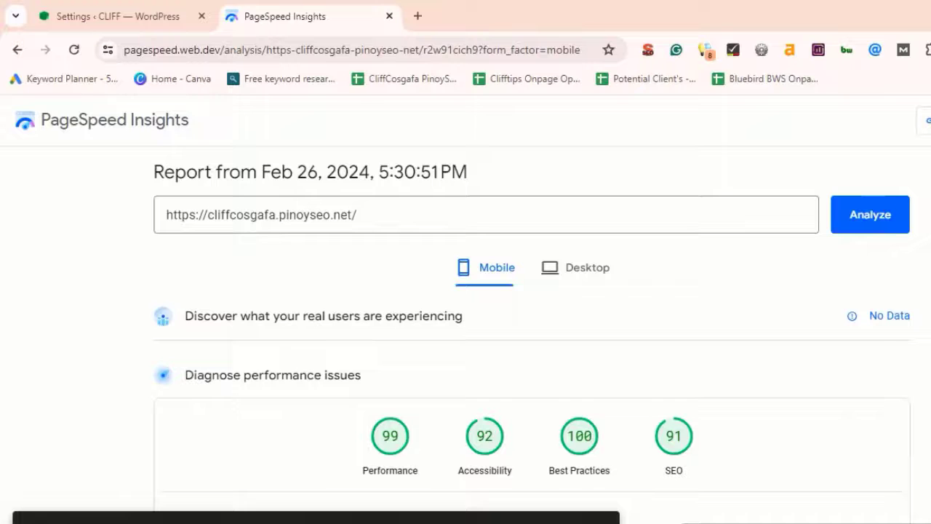
# Step: Review the performance metrics and diagnostics in the site's mobile PageSpeed report
pyautogui.scroll(-7, 531, 350)
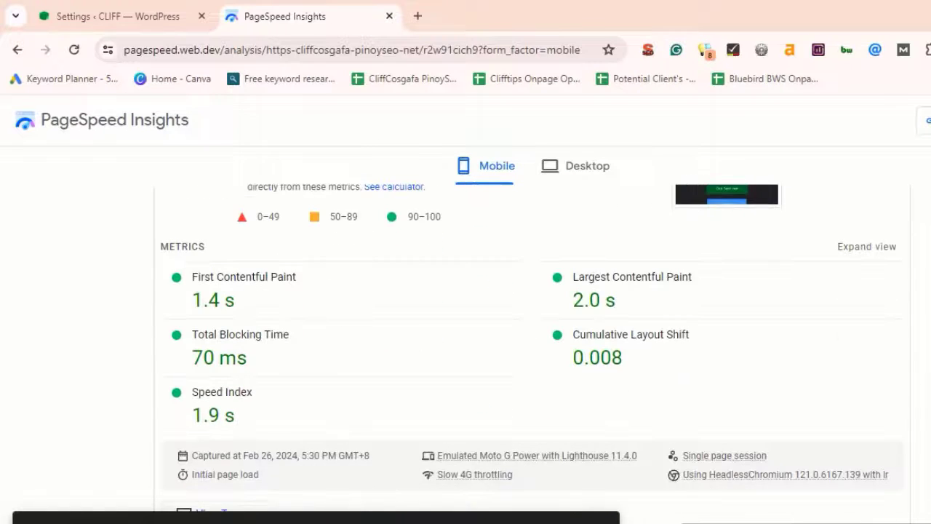
pyautogui.scroll(-7, 531, 349)
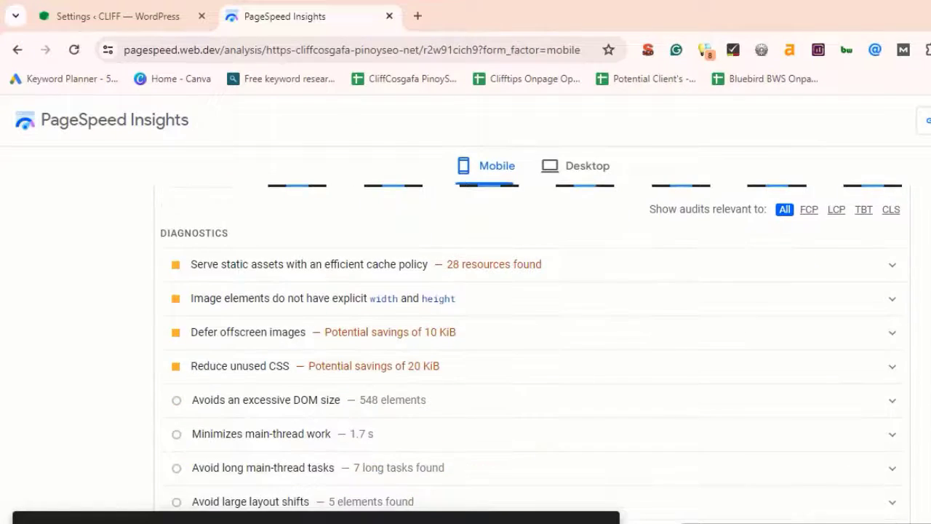
pyautogui.scroll(3, 531, 349)
pyautogui.scroll(5, 531, 349)
# Step: Switch the PageSpeed report to the desktop results and review their scores and metrics
pyautogui.click(573, 169)
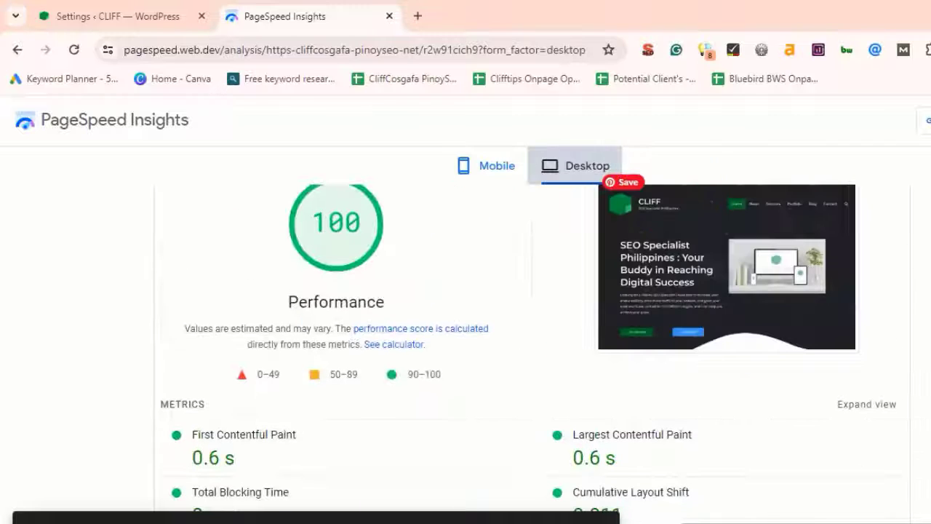
pyautogui.scroll(-4, 531, 349)
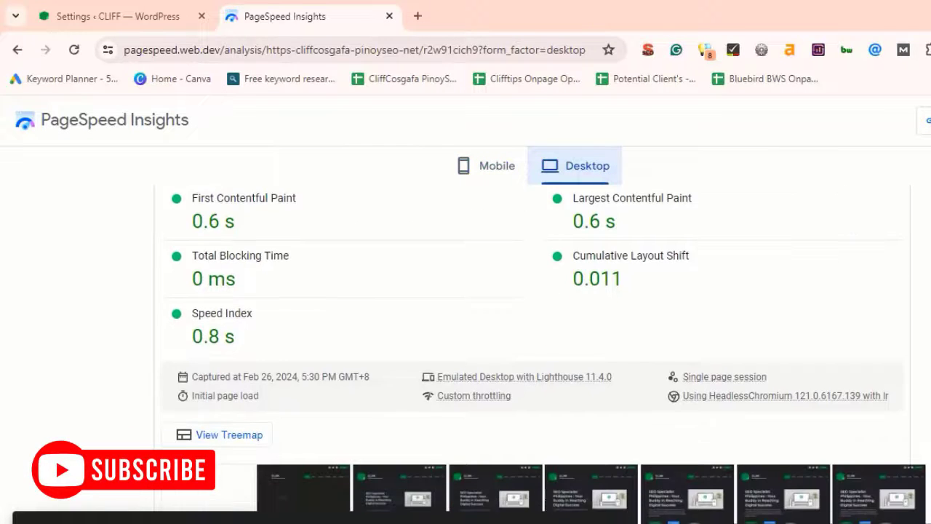
pyautogui.scroll(-3, 531, 349)
pyautogui.scroll(8, 531, 349)
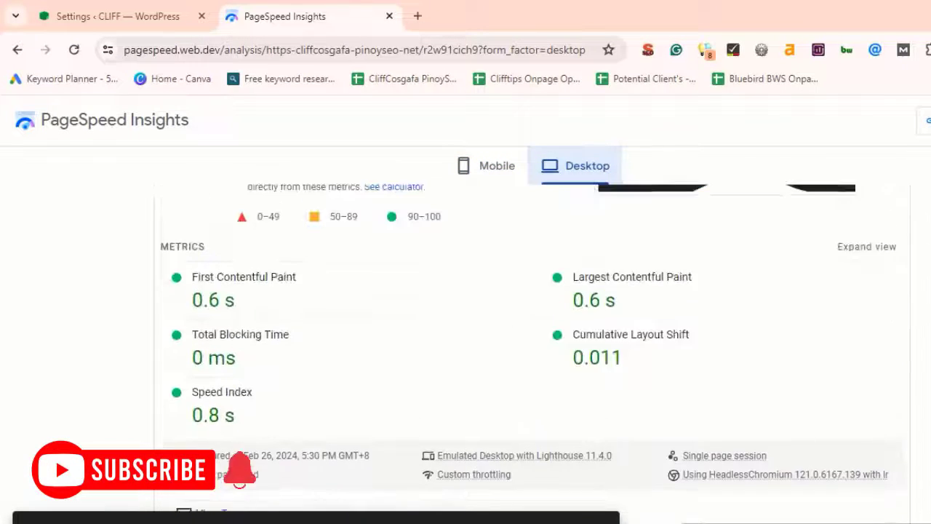
pyautogui.scroll(2, 531, 349)
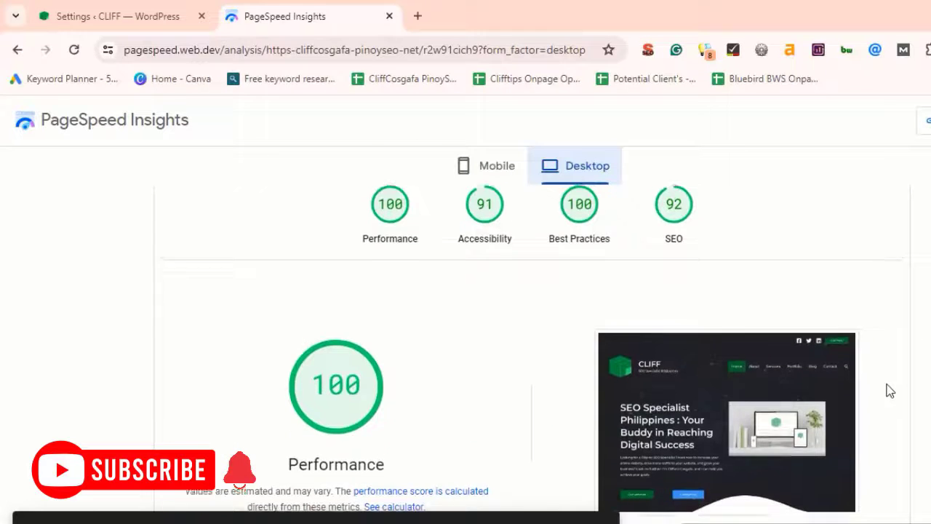
pyautogui.scroll(2, 885, 388)
pyautogui.scroll(2, 791, 520)
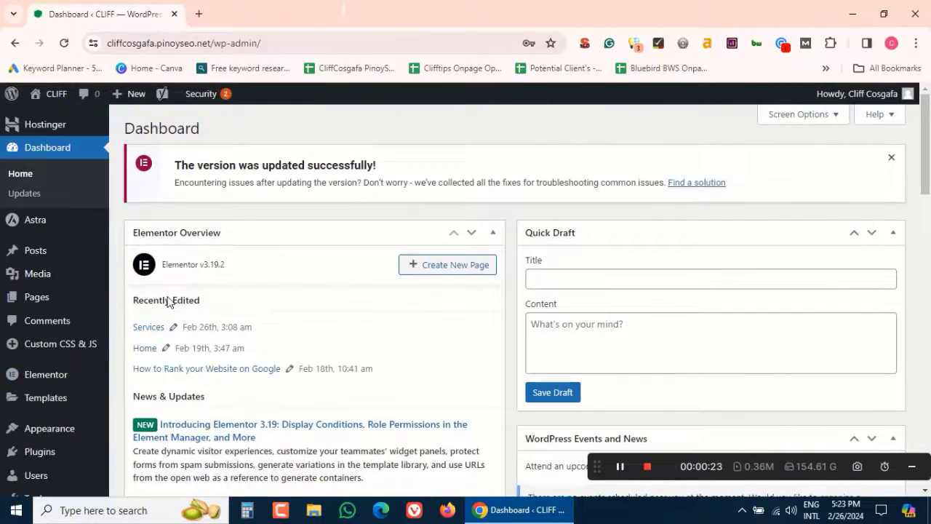
# Step: Search the WordPress plugin directory for "accelerator", then install and activate Seraphinite Accelerator
pyautogui.scroll(-2, 51, 320)
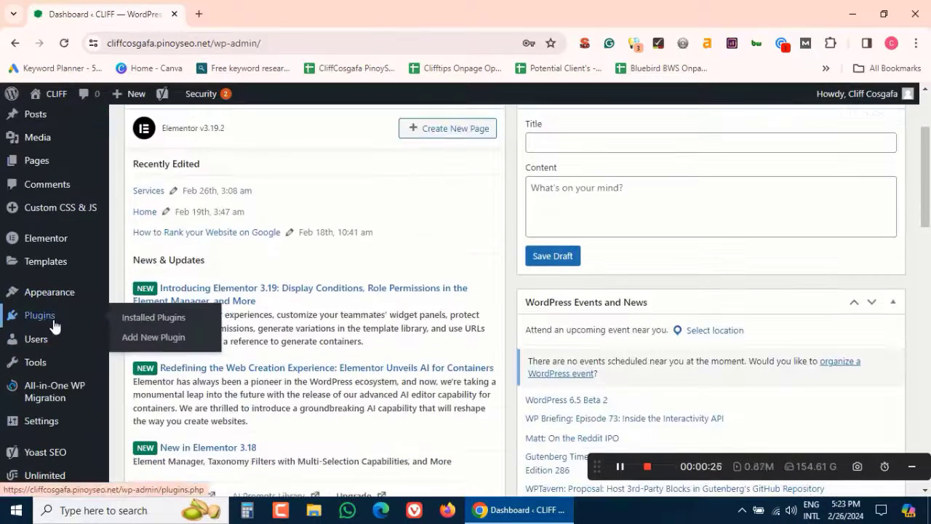
pyautogui.click(44, 318)
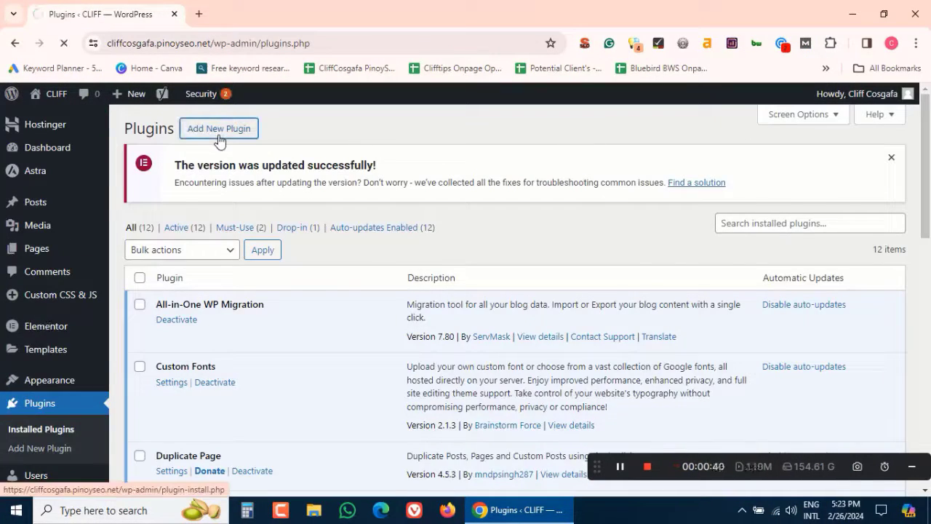
pyautogui.click(218, 127)
pyautogui.click(737, 168)
pyautogui.write('accelerator')
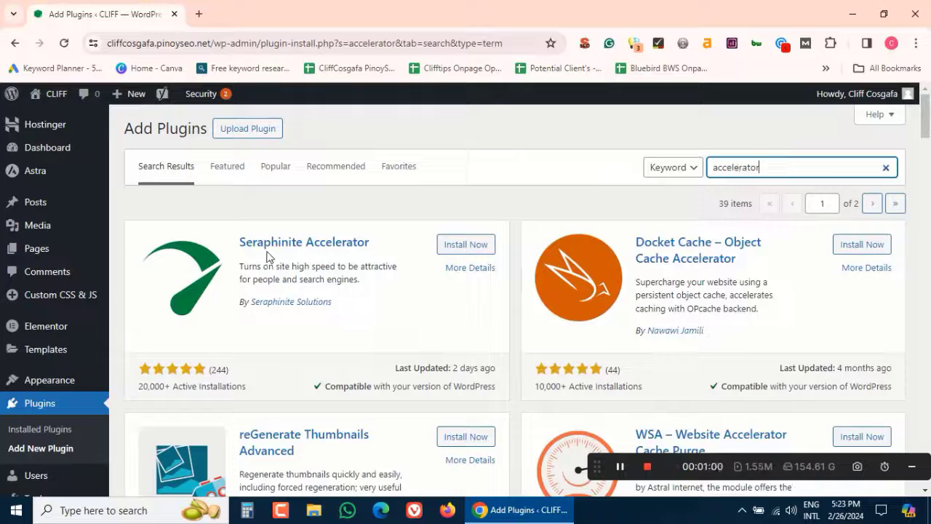
pyautogui.click(459, 245)
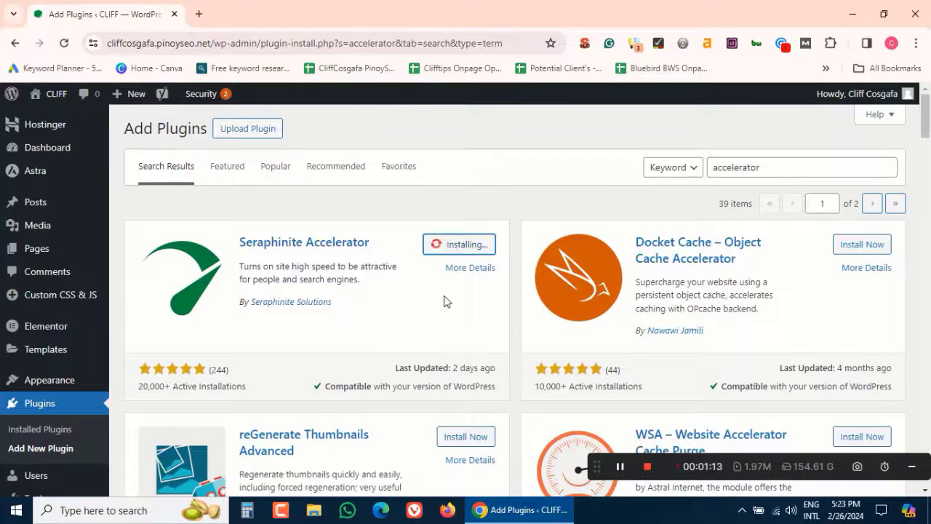
pyautogui.click(472, 245)
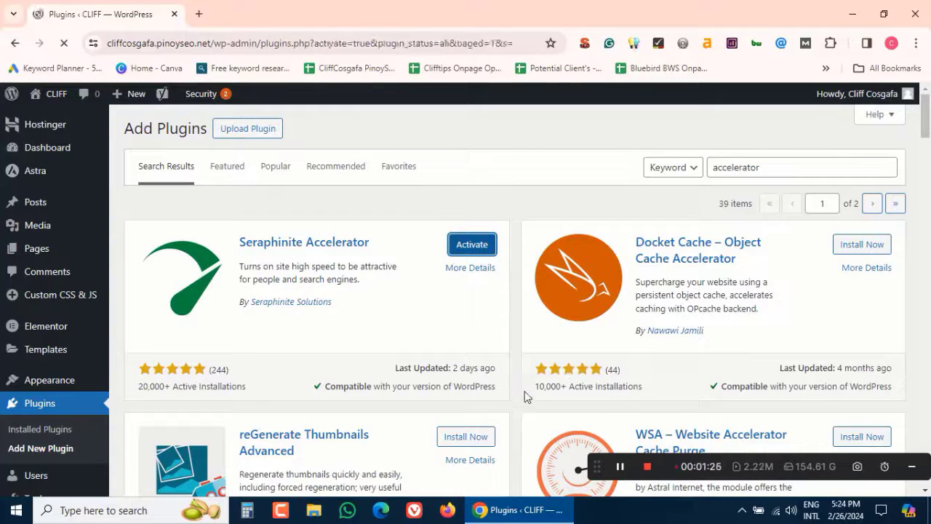
# Step: View the Accelerator plugin's manager page and return to the installed plugins list
pyautogui.scroll(-10, 509, 291)
pyautogui.moveTo(41, 370)
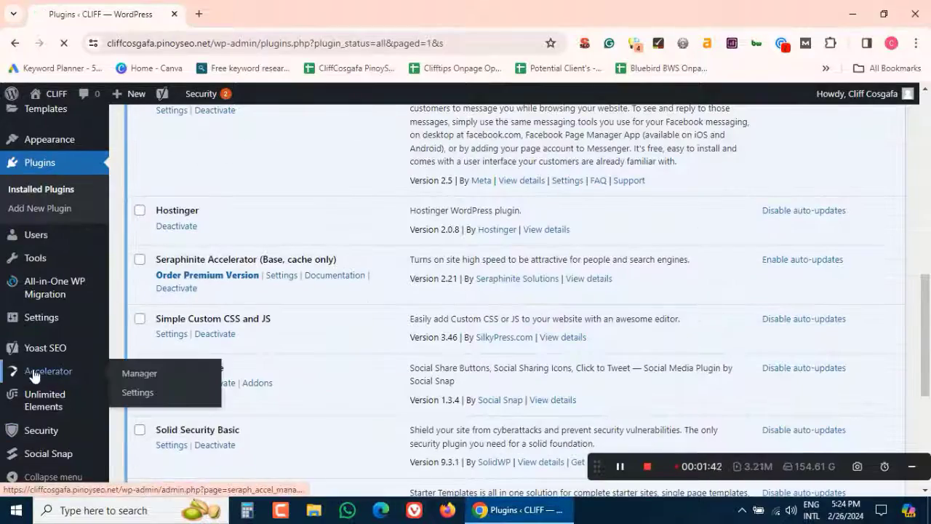
pyautogui.click(139, 372)
pyautogui.scroll(-1, 436, 412)
pyautogui.scroll(1, 473, 412)
pyautogui.click(39, 403)
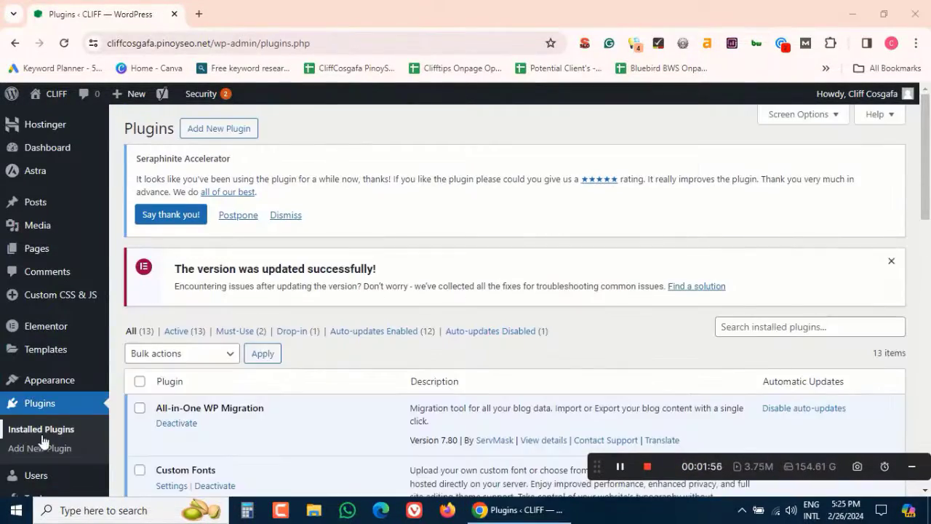
# Step: Open the Accelerator plugin's settings and request the free extended plugin version from its license section
pyautogui.scroll(-3, 44, 364)
pyautogui.moveTo(45, 342)
pyautogui.scroll(-1, 45, 350)
pyautogui.moveTo(44, 371)
pyautogui.click(128, 391)
pyautogui.scroll(-1, 248, 396)
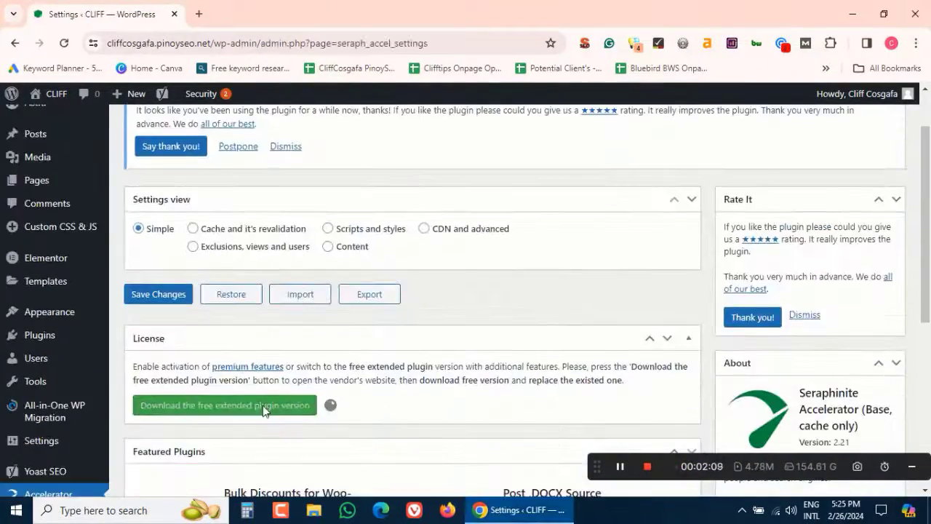
pyautogui.click(262, 405)
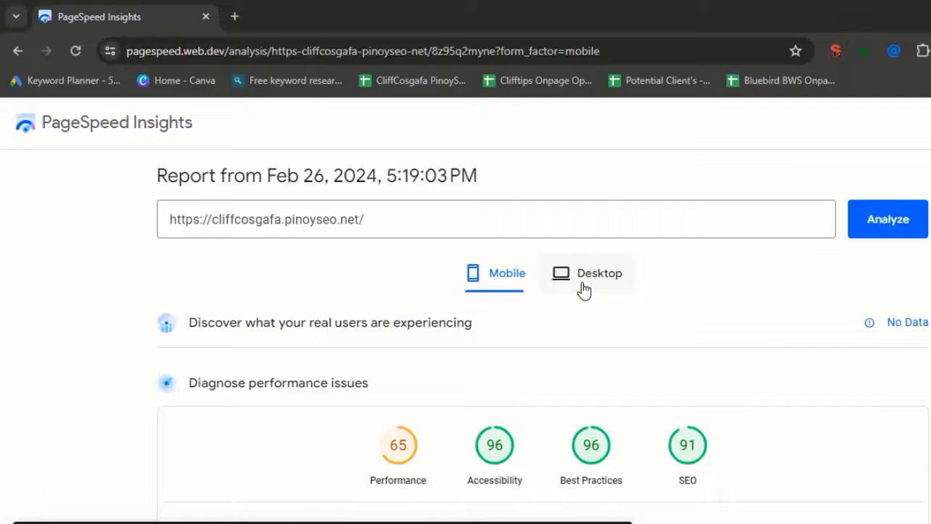
# Step: Compare the desktop and mobile scores in the 5:19:03 PM PageSpeed Insights report
pyautogui.click(584, 283)
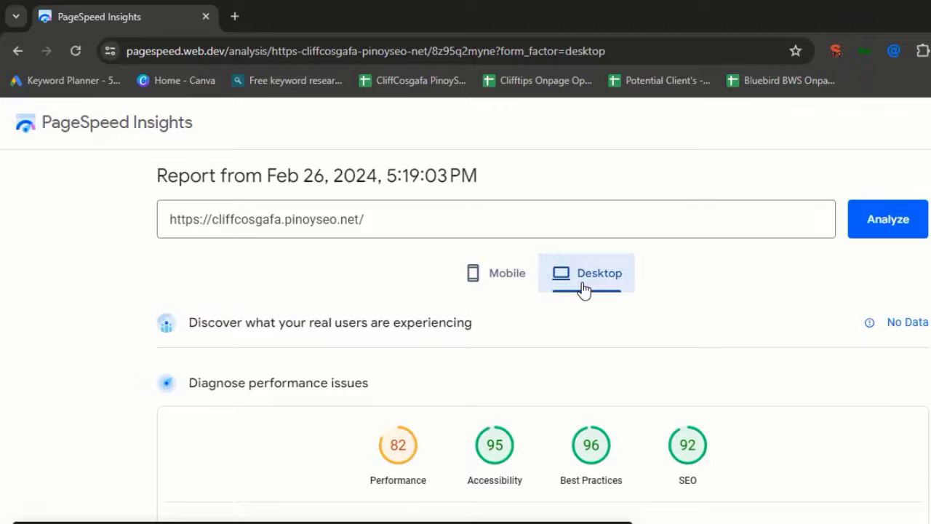
pyautogui.click(512, 285)
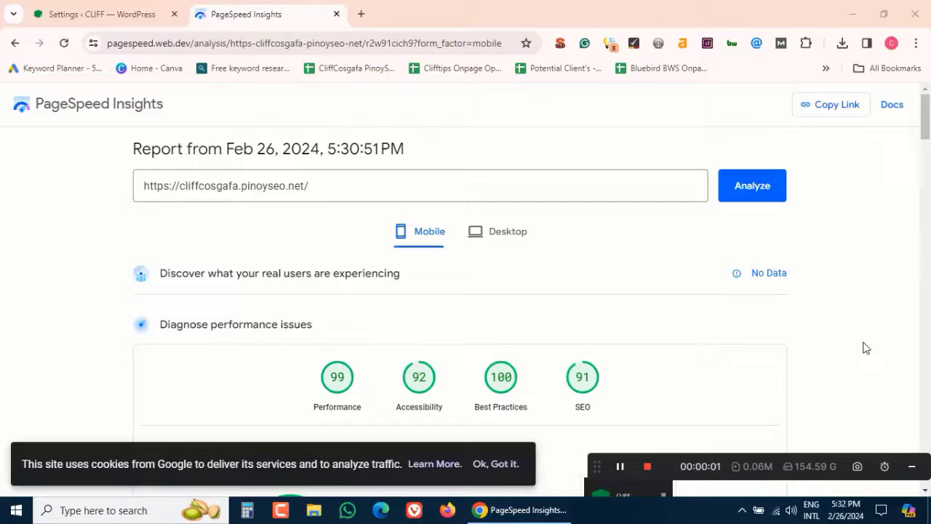
# Step: Examine the mobile metrics and diagnostics and the desktop results in the 5:30:51 PM PageSpeed report
pyautogui.scroll(-6, 866, 348)
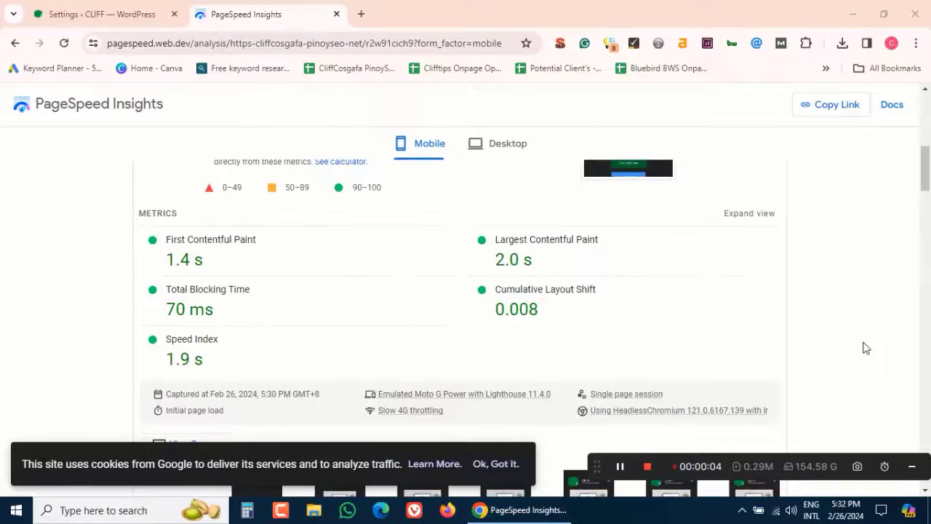
pyautogui.scroll(-5, 866, 348)
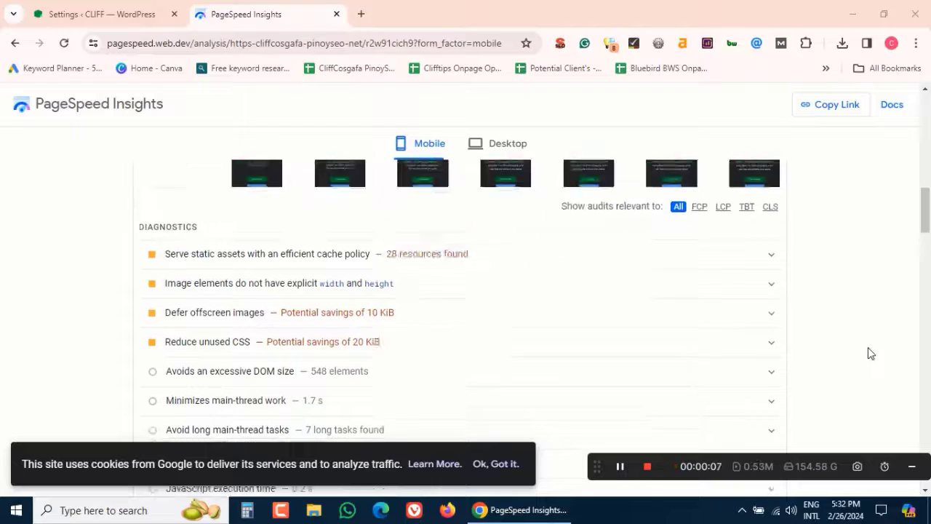
pyautogui.scroll(10, 868, 354)
pyautogui.click(501, 145)
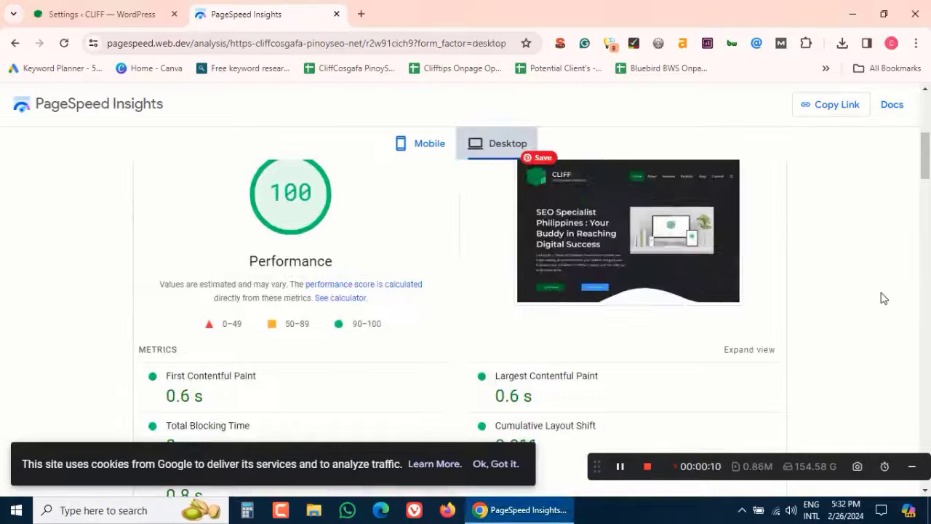
pyautogui.scroll(-2, 883, 298)
pyautogui.scroll(-3, 885, 298)
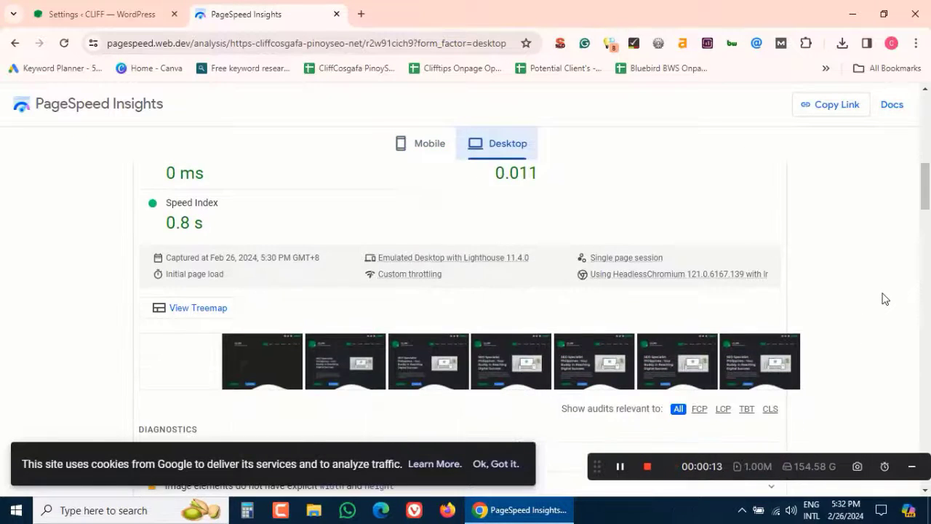
pyautogui.scroll(6, 885, 298)
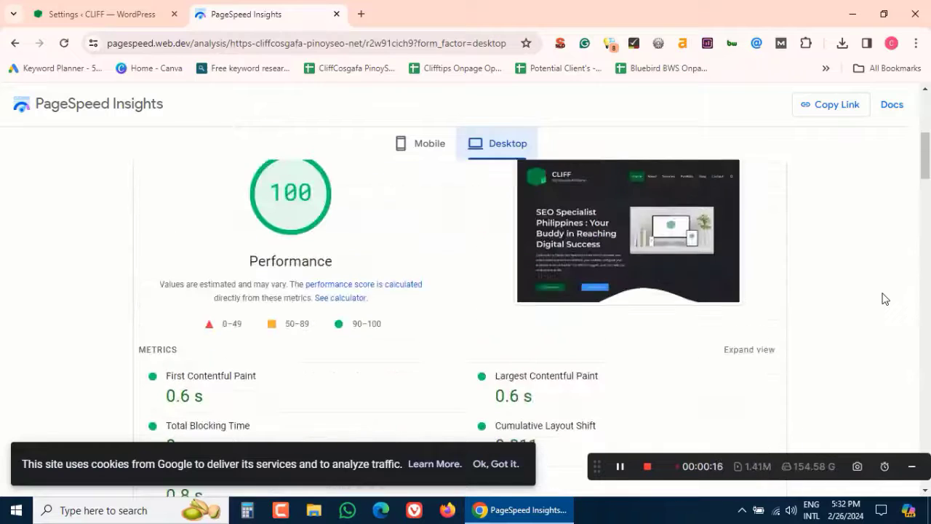
pyautogui.scroll(3, 764, 335)
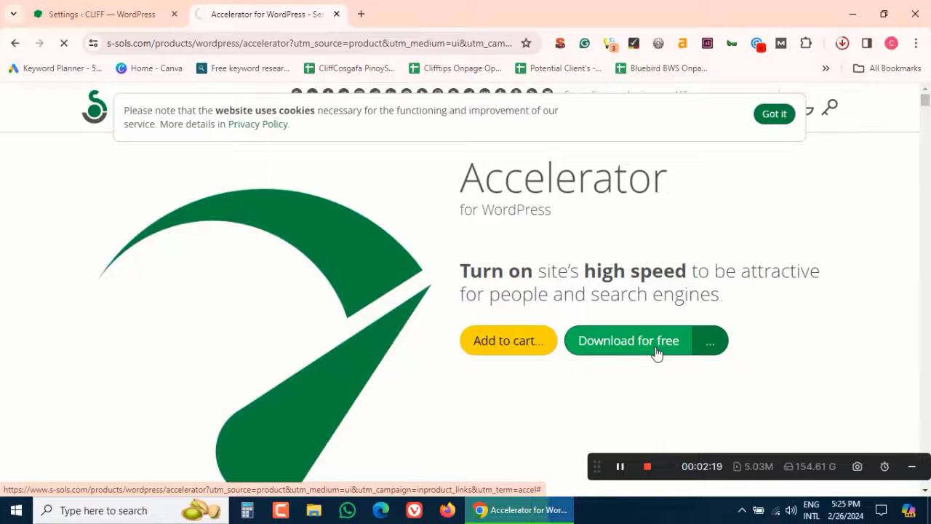
# Step: Download the free Accelerator package from the vendor's site, dismiss the multiple-downloads request, and return to the plugin's WordPress settings
pyautogui.click(657, 353)
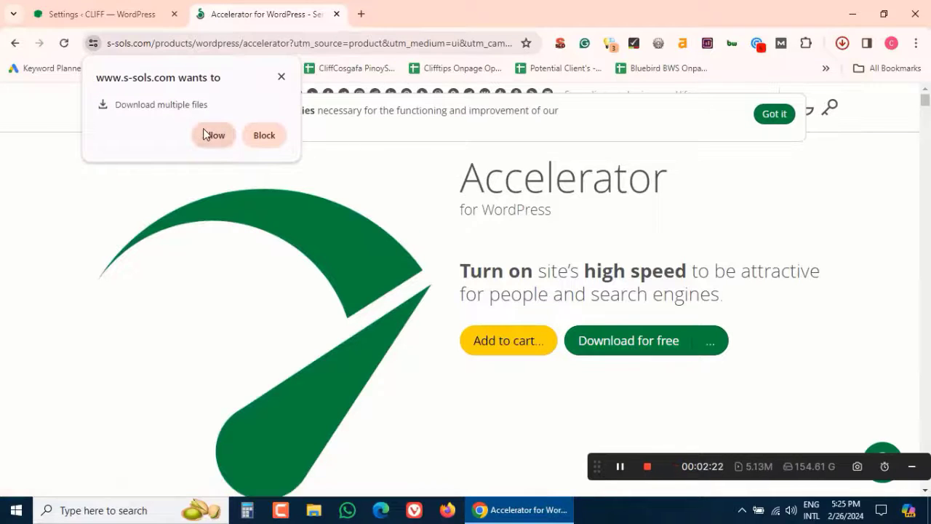
pyautogui.click(281, 77)
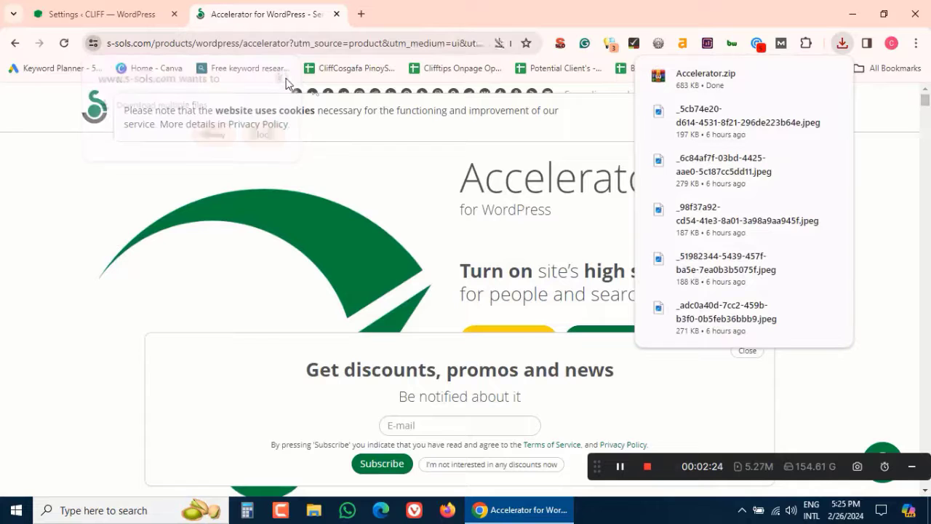
pyautogui.click(124, 8)
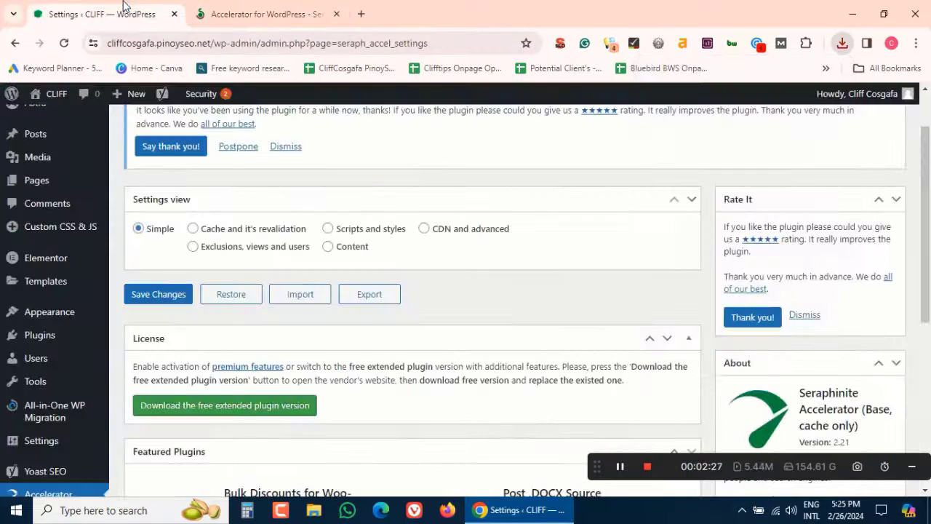
pyautogui.scroll(1, 383, 318)
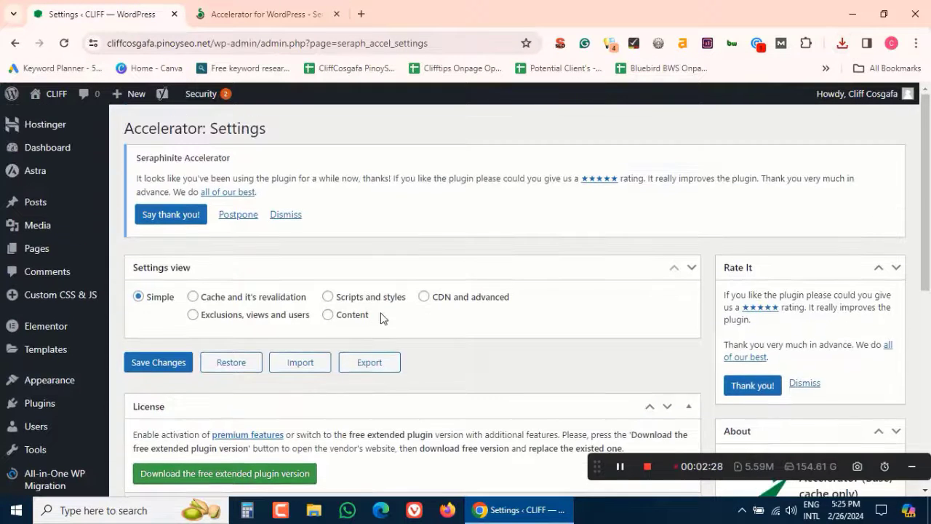
# Step: Search for "accelerator" among new WordPress plugins and install Seraphinite Accelerator
pyautogui.click(29, 408)
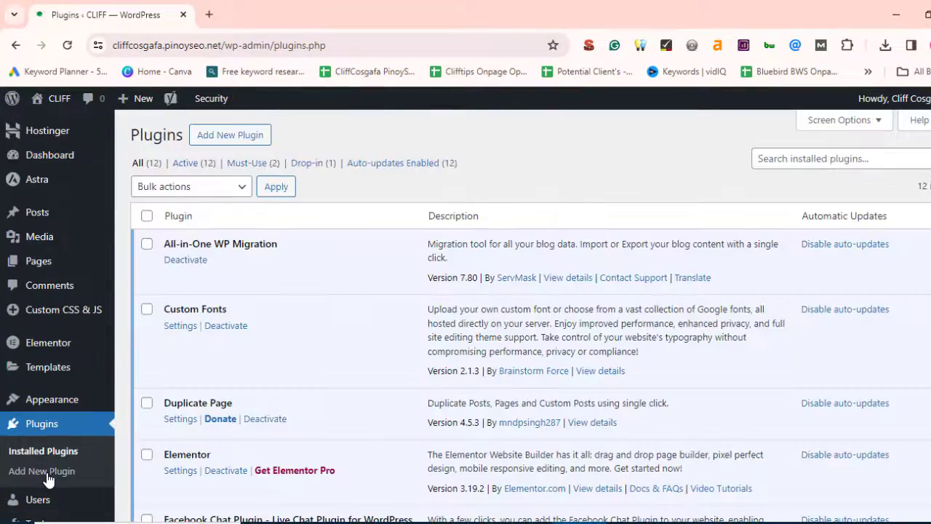
pyautogui.click(219, 139)
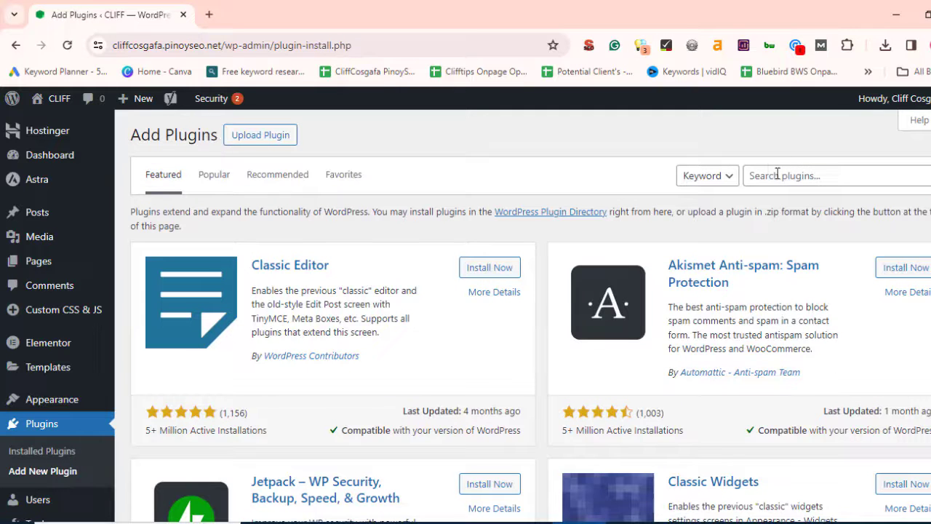
pyautogui.click(771, 175)
pyautogui.write('acce')
pyautogui.write('lerator')
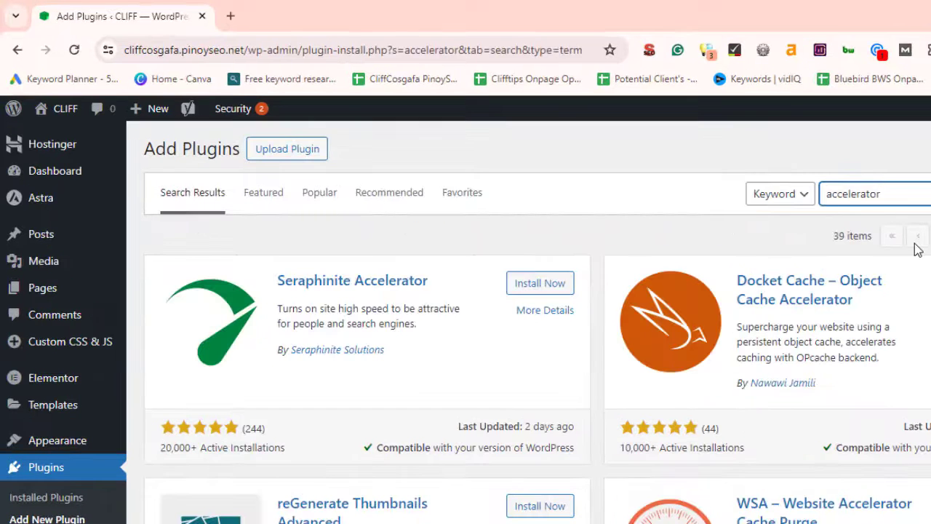
pyautogui.click(557, 283)
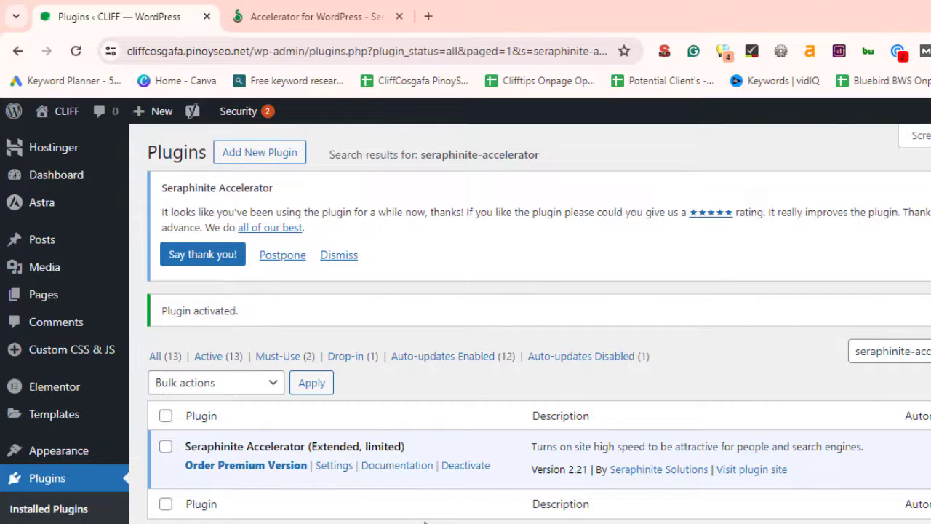
# Step: Open the settings of Seraphinite Accelerator (Extended, limited) and start its setup wizard
pyautogui.click(334, 465)
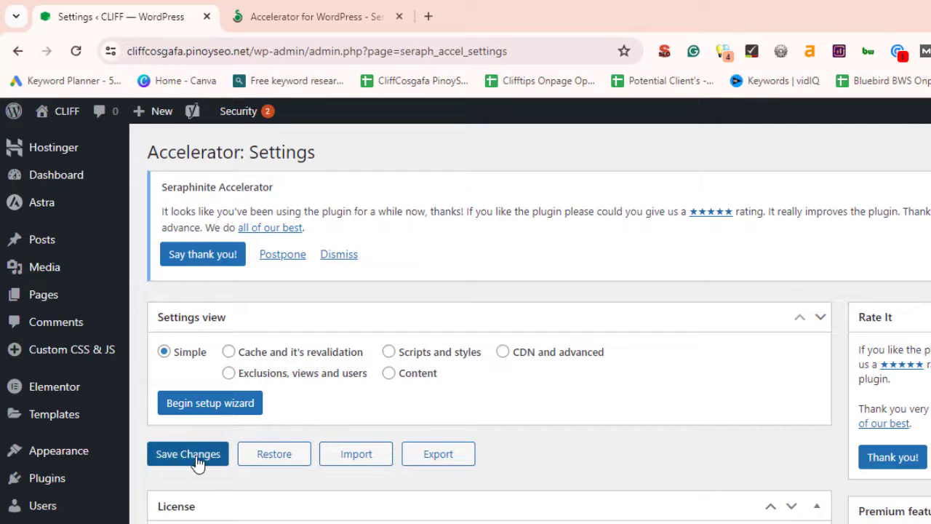
pyautogui.click(218, 412)
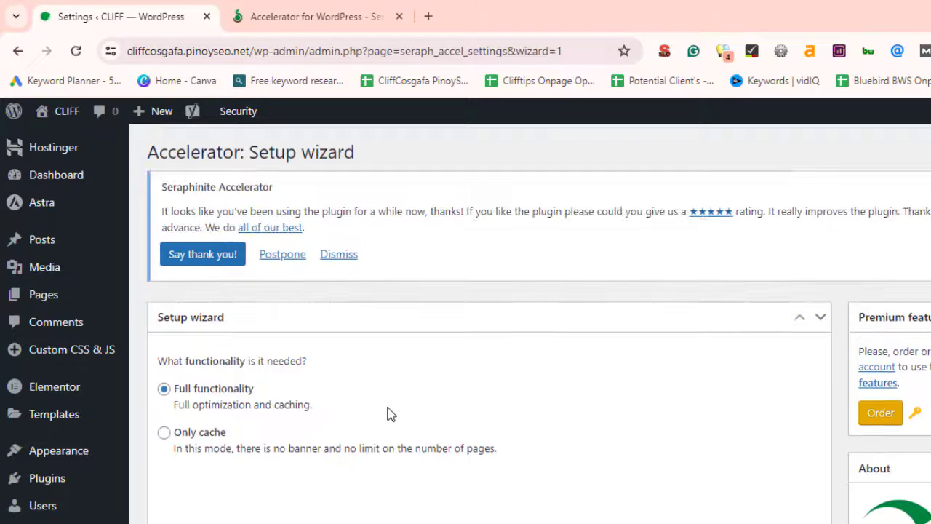
pyautogui.scroll(-3, 405, 420)
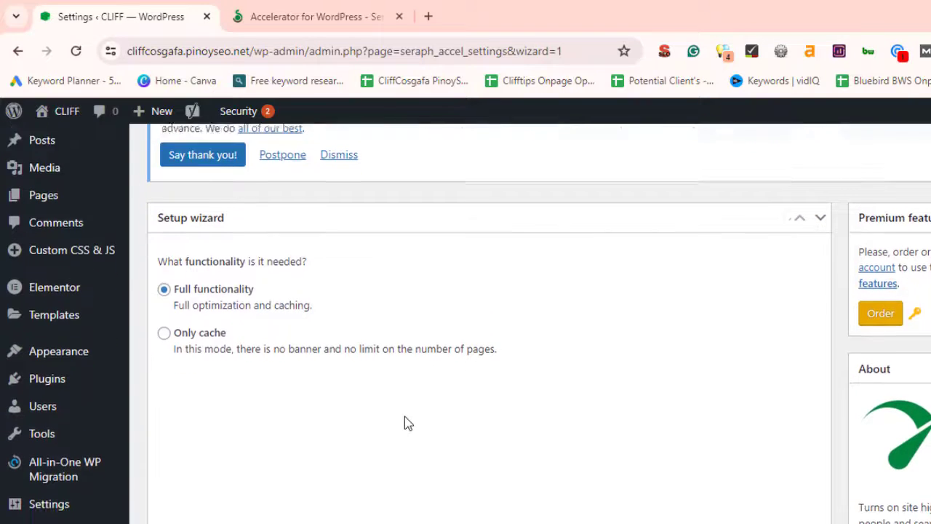
# Step: Choose full functionality in the setup wizard, run the plugin's self-diagnosis, and proceed to the optimization mode question
pyautogui.scroll(-1, 408, 423)
pyautogui.click(285, 515)
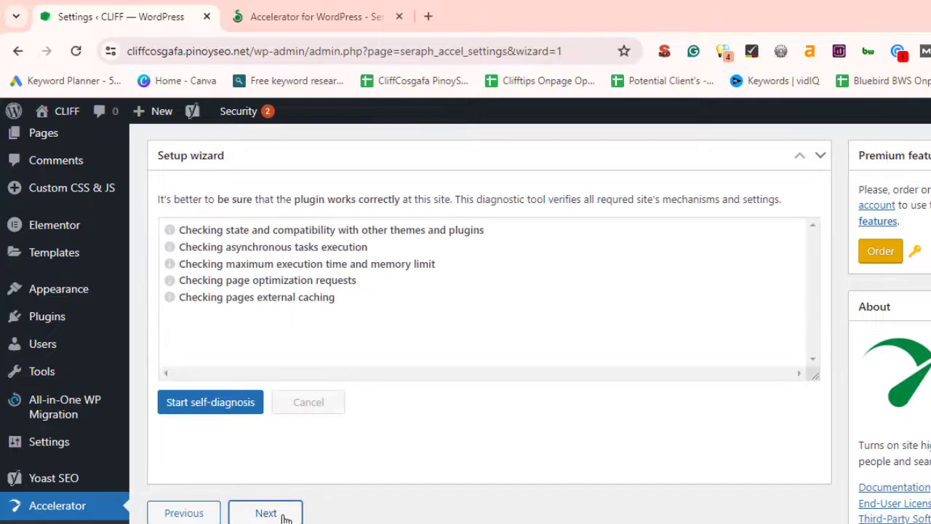
pyautogui.click(248, 404)
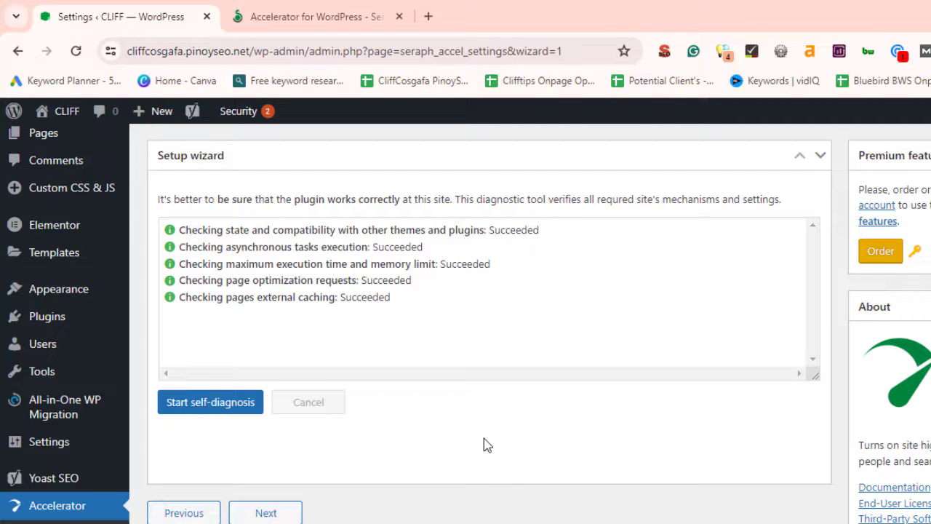
pyautogui.click(265, 513)
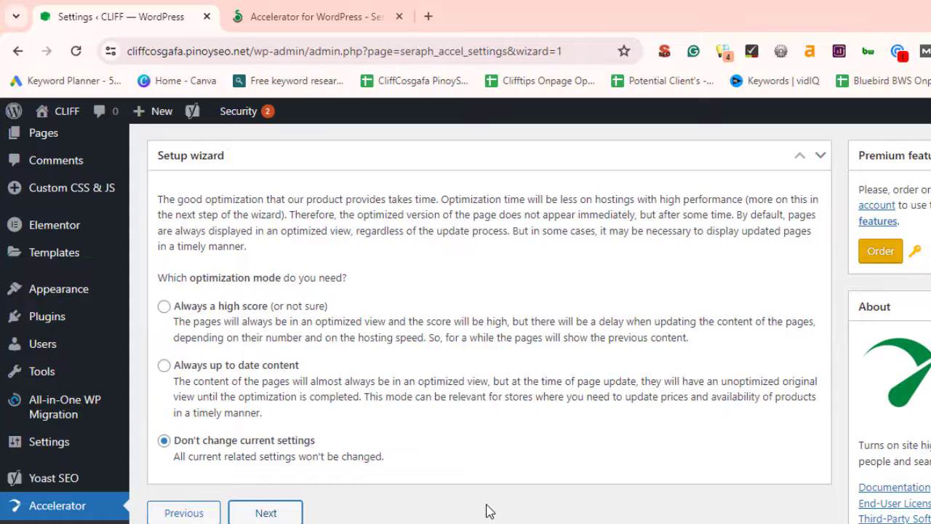
# Step: Set the wizard's optimization mode to "Always a high score" and the hosting performance to "Low (or not sure)"
pyautogui.click(203, 310)
pyautogui.click(270, 511)
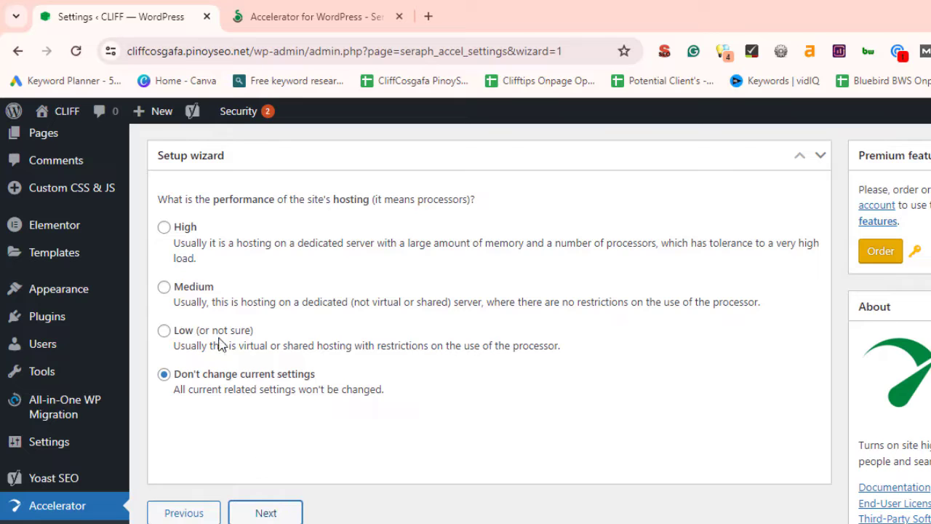
pyautogui.click(164, 331)
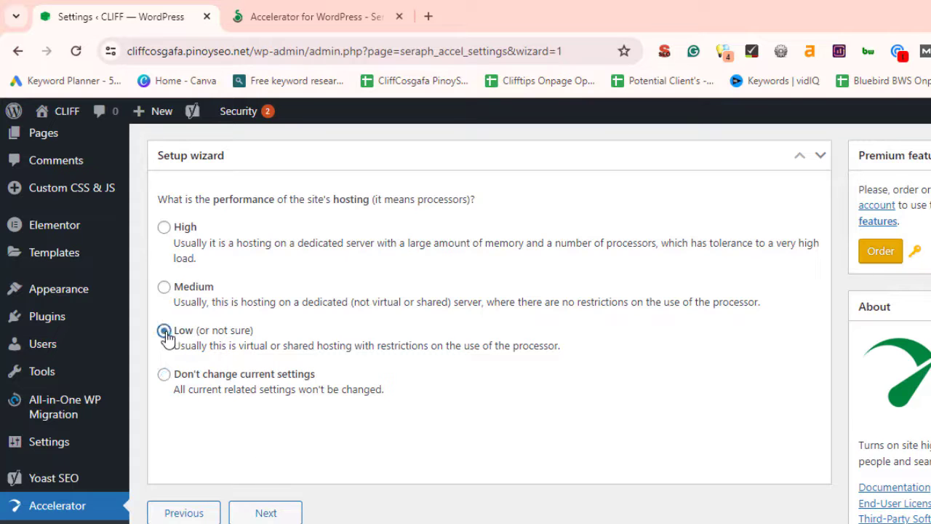
pyautogui.click(259, 514)
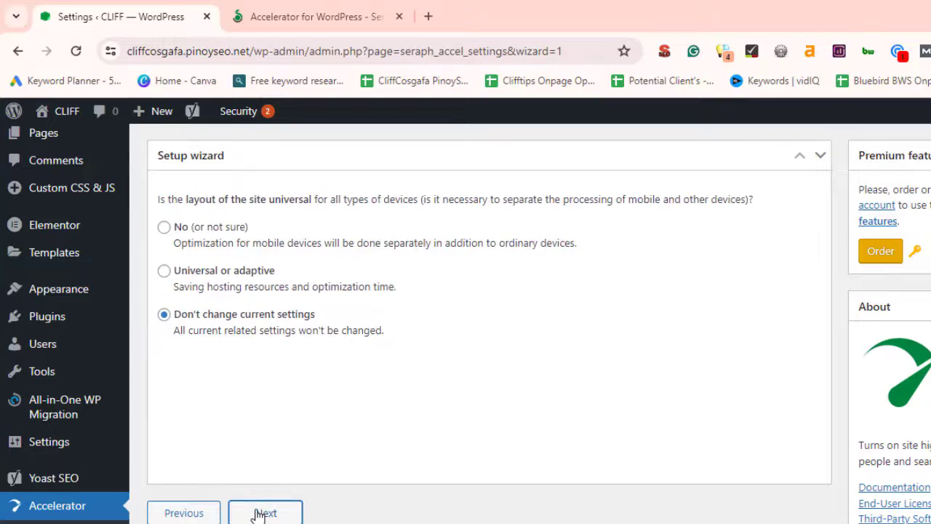
# Step: Answer No for a universal layout and "Don't use" for the CDN, and finish the wizard with optimization of all site's pages enabled
pyautogui.click(164, 227)
pyautogui.click(268, 513)
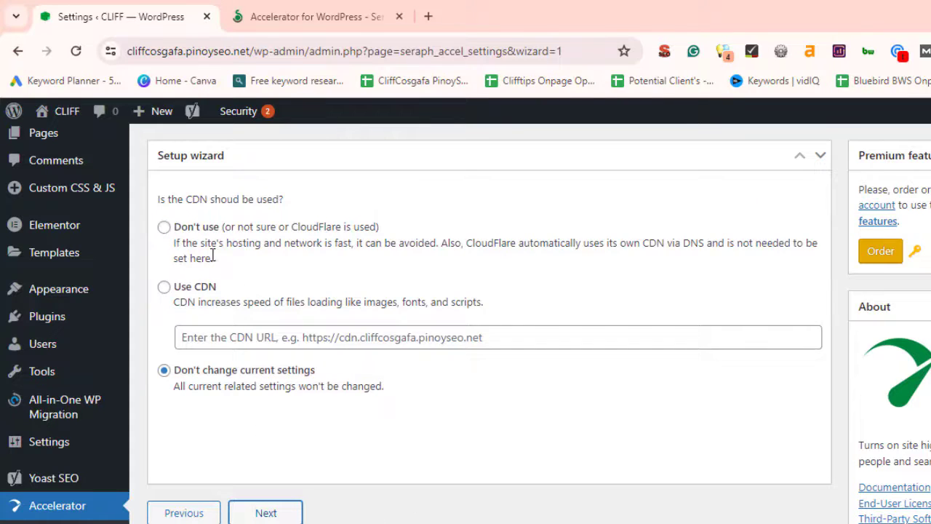
pyautogui.click(164, 228)
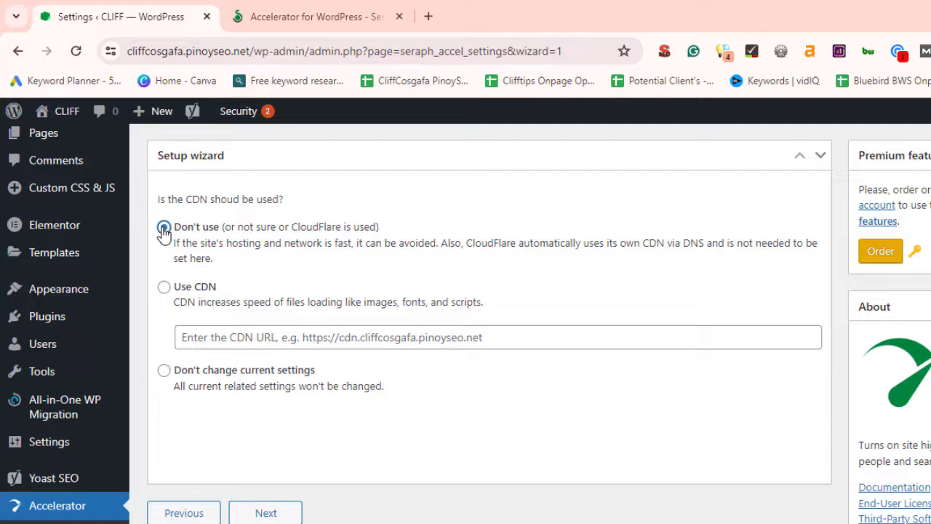
pyautogui.click(266, 513)
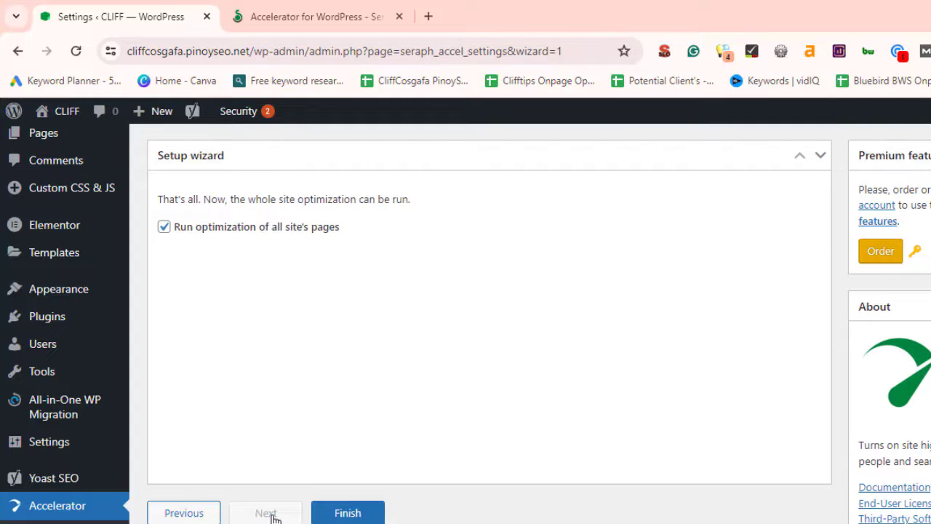
pyautogui.click(338, 515)
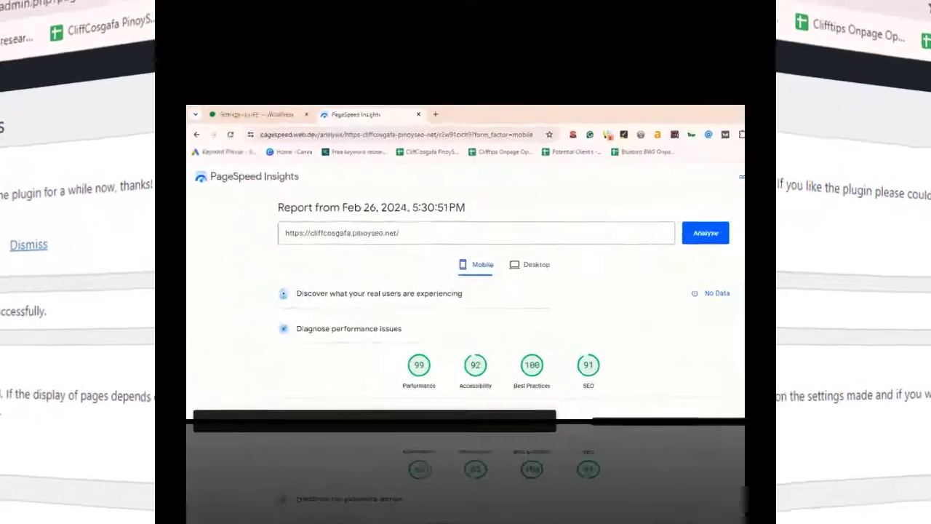
# Step: Review the mobile and desktop scores, metrics and diagnostics for cliffcosgafa.pinoyseo.net in the PageSpeed Insights report
pyautogui.scroll(-5, 465, 327)
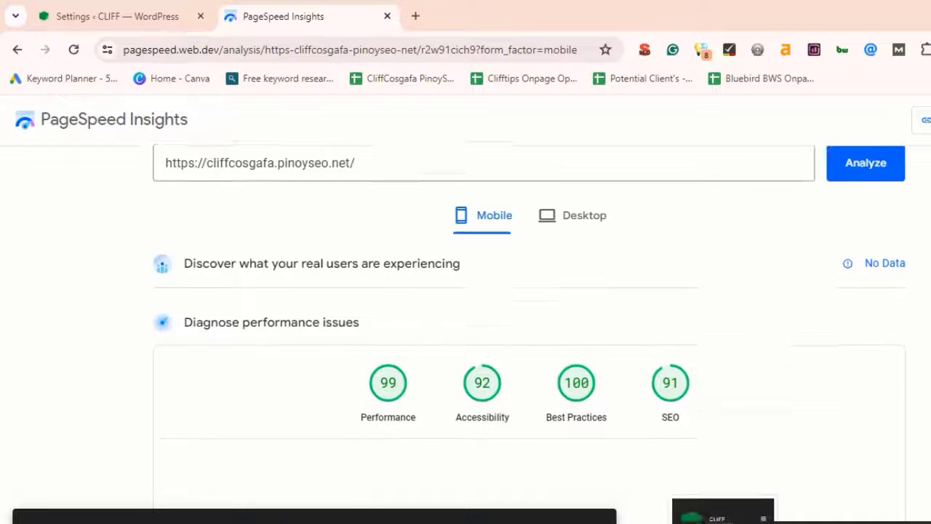
pyautogui.scroll(-2, 465, 328)
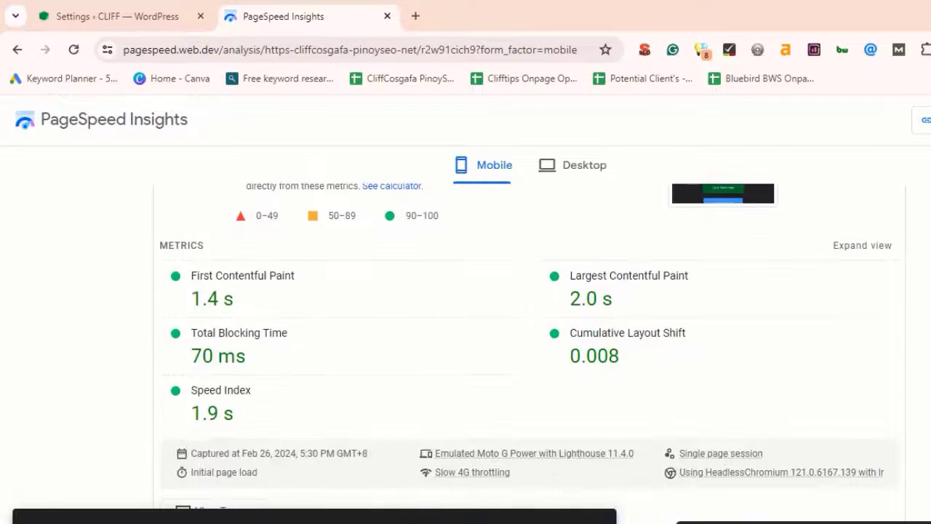
pyautogui.scroll(-8, 466, 327)
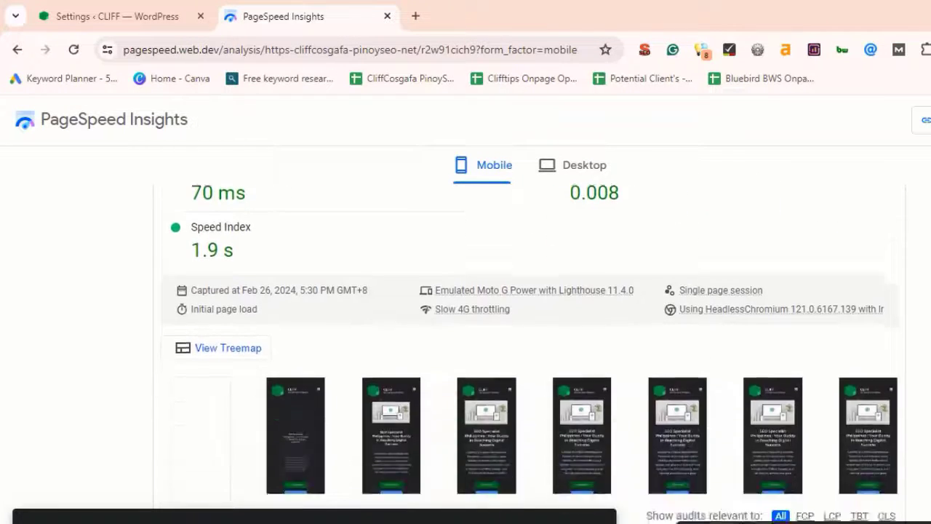
pyautogui.scroll(8, 664, 218)
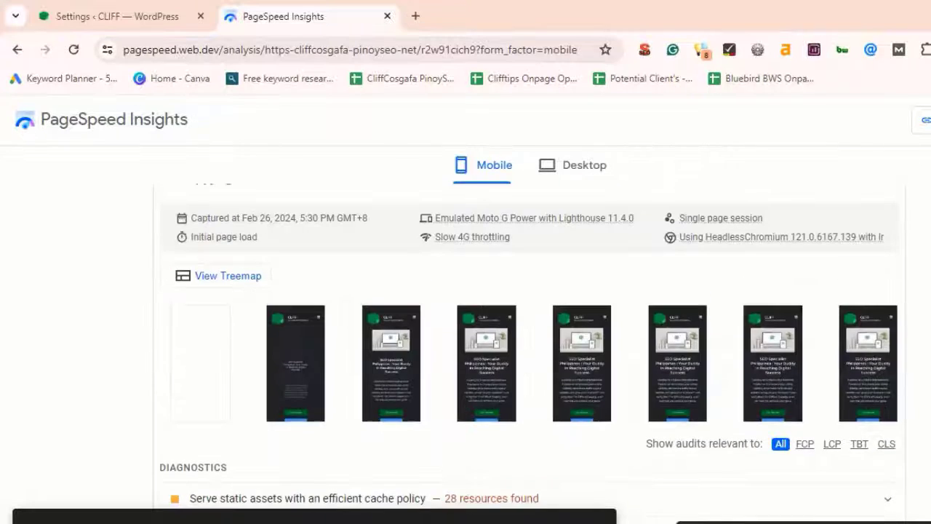
pyautogui.click(567, 178)
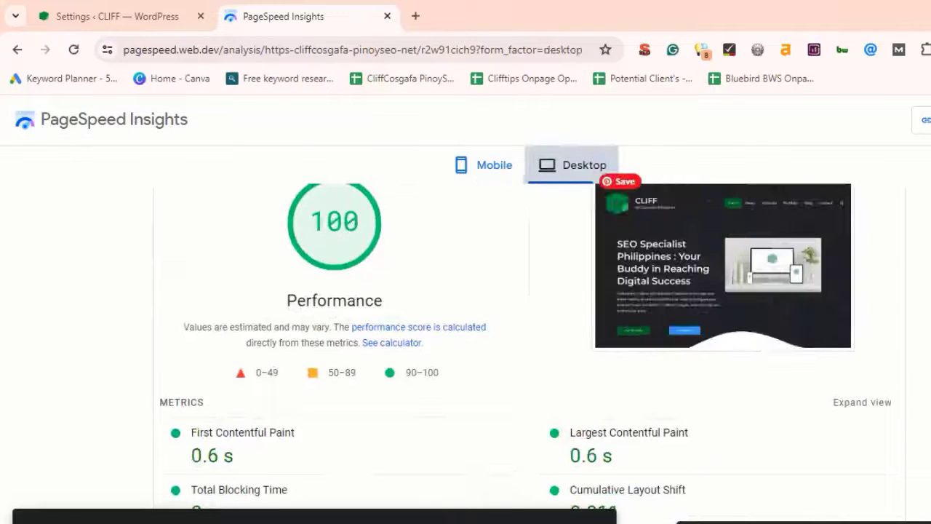
pyautogui.scroll(-2, 723, 265)
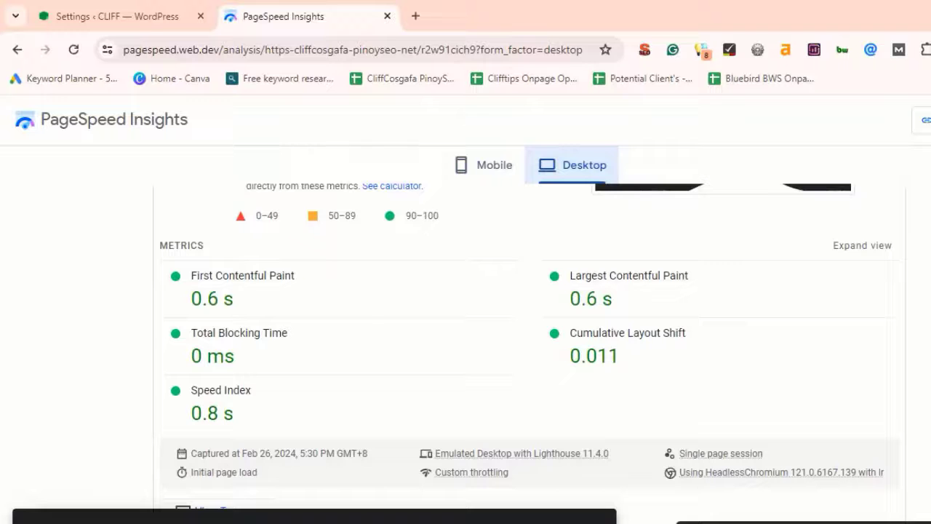
pyautogui.scroll(-6, 538, 342)
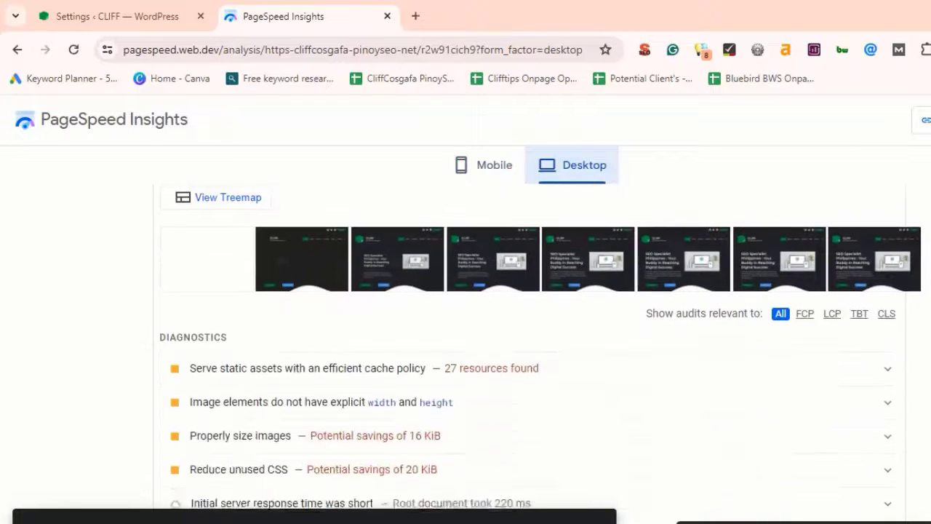
pyautogui.scroll(8, 538, 341)
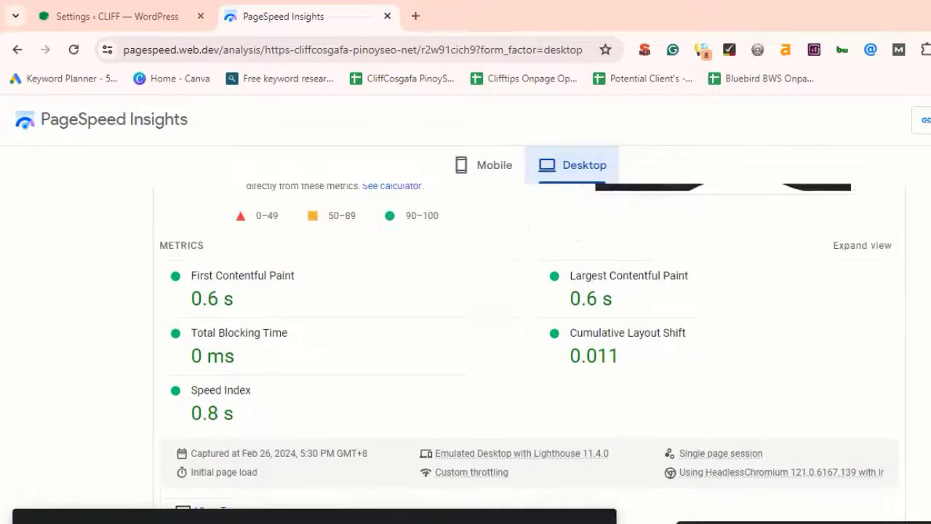
pyautogui.scroll(2, 538, 342)
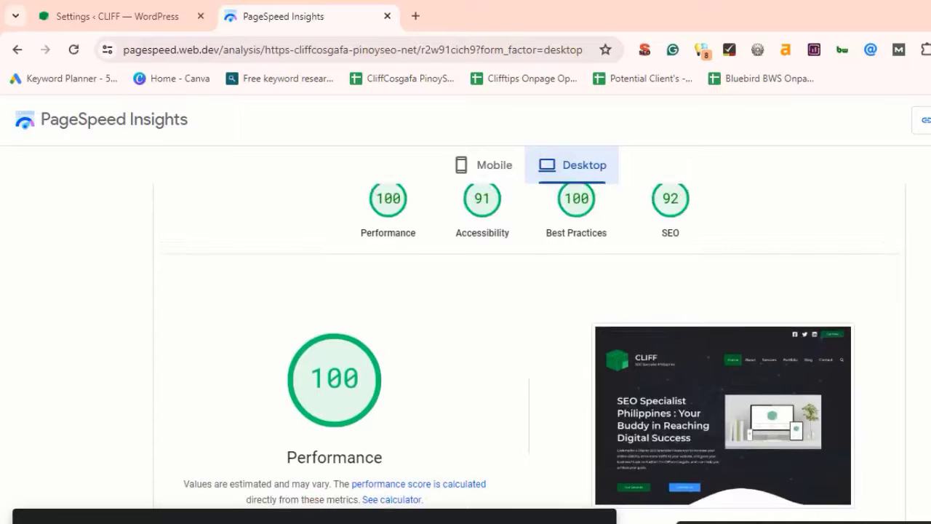
pyautogui.scroll(2, 873, 414)
pyautogui.scroll(2, 785, 518)
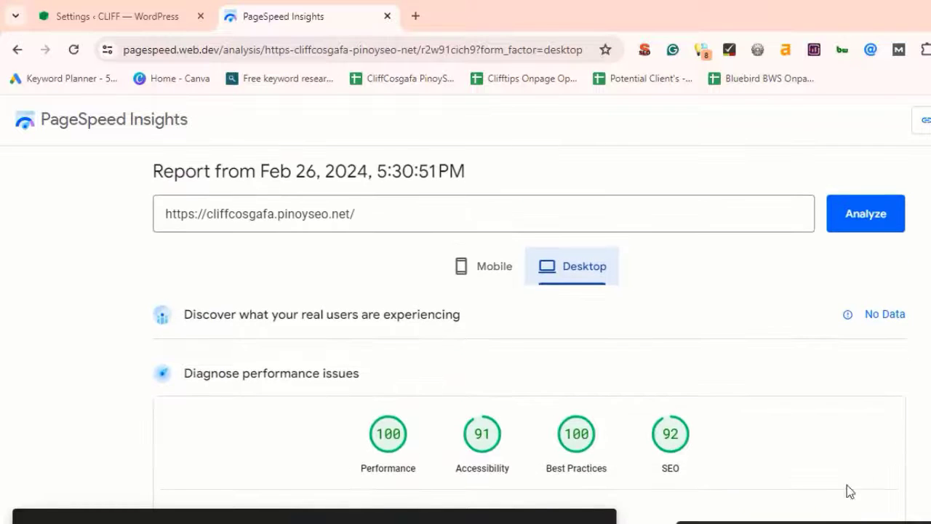